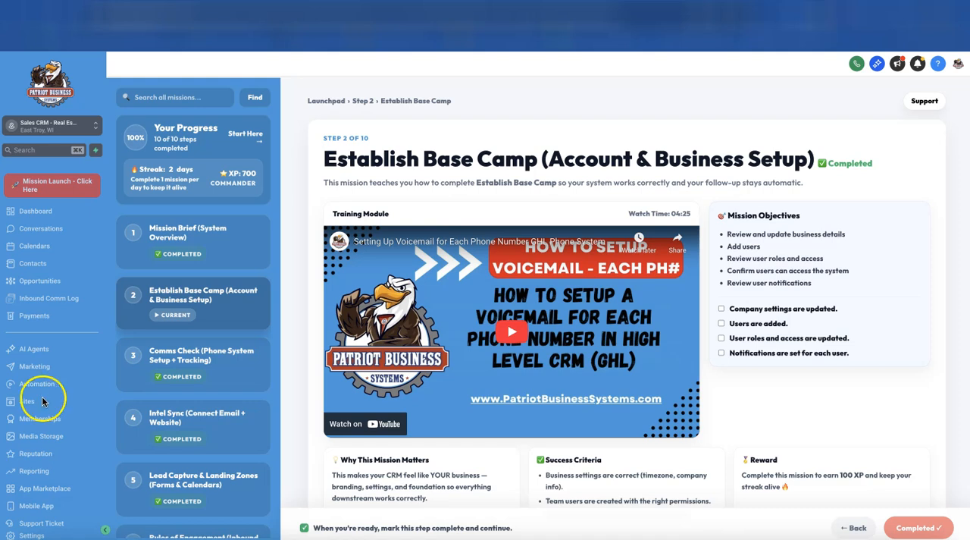
Open the account settings and examine the business name, email and address fields of the business profile
scroll(83, 421, "down", 1)
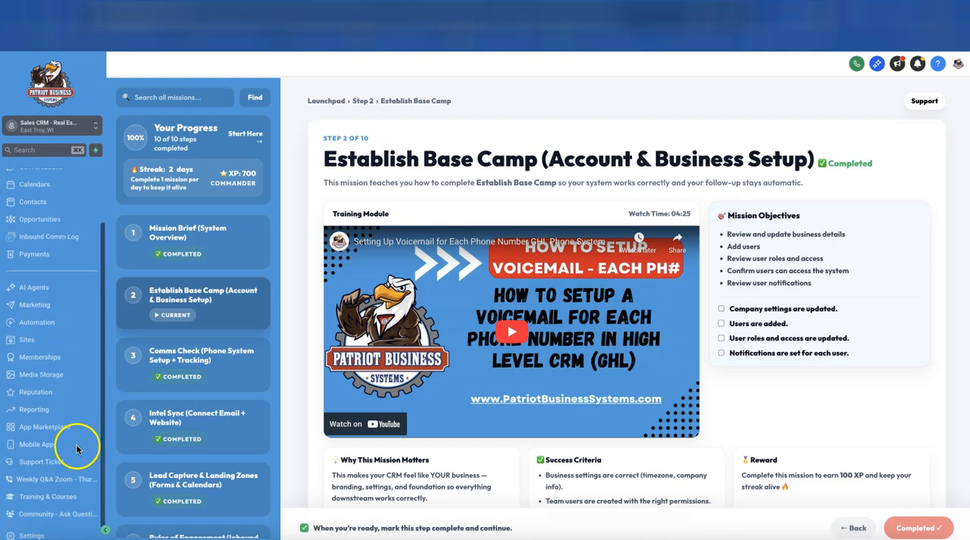
left_click(33, 535)
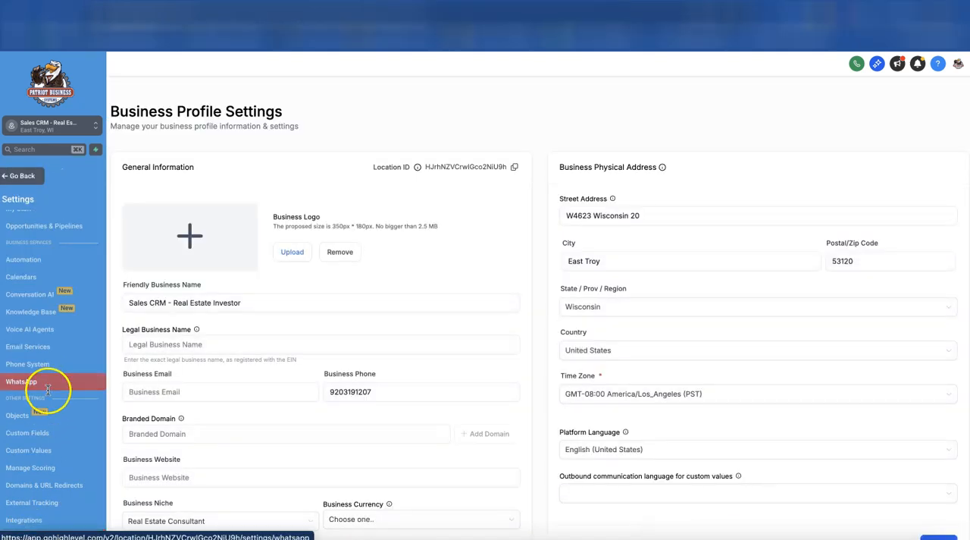
left_click(301, 344)
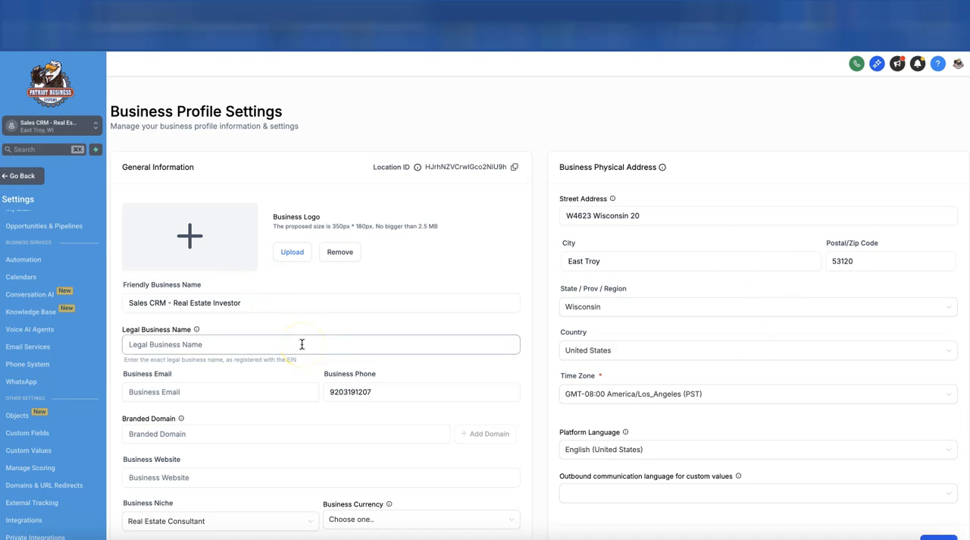
left_click(685, 225)
left_click(336, 315)
left_click(158, 307)
triple_click(161, 307)
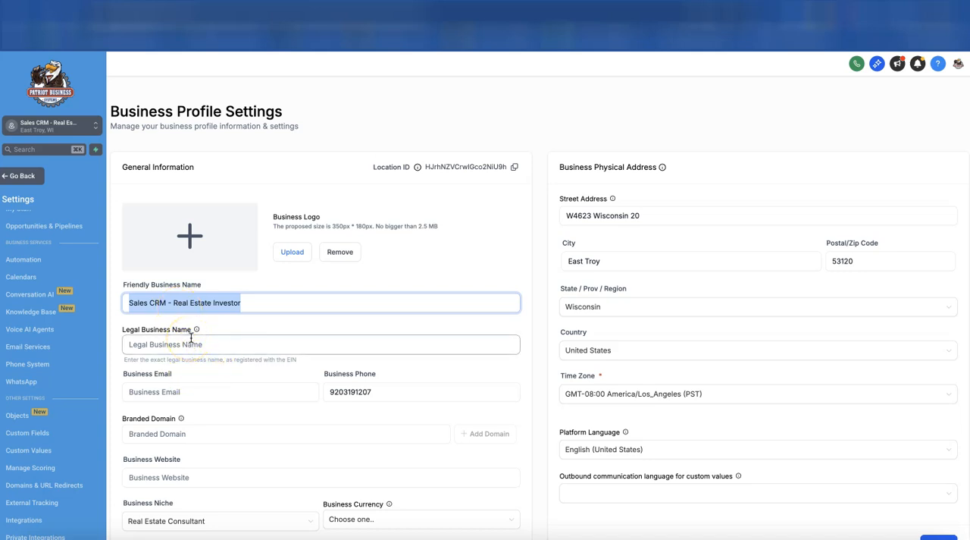
left_click(155, 400)
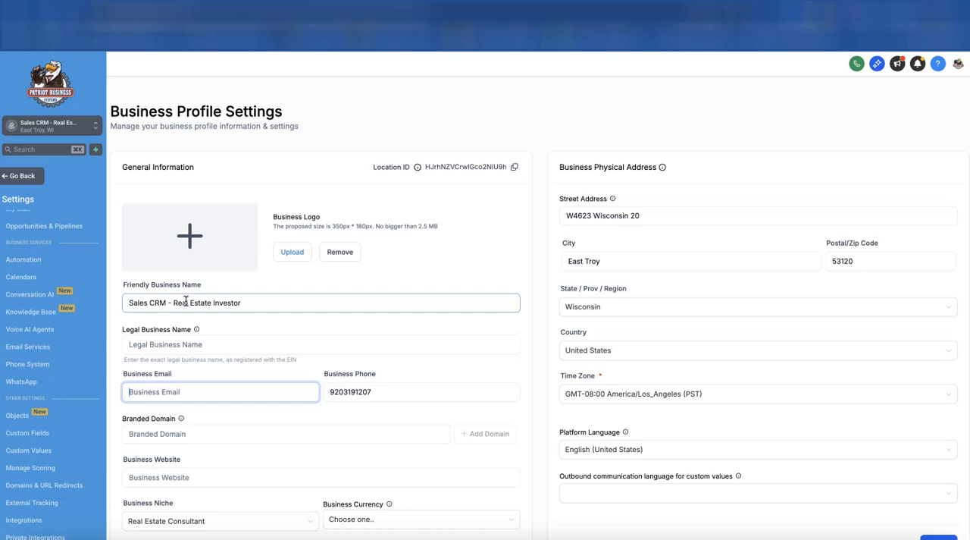
left_click(137, 300)
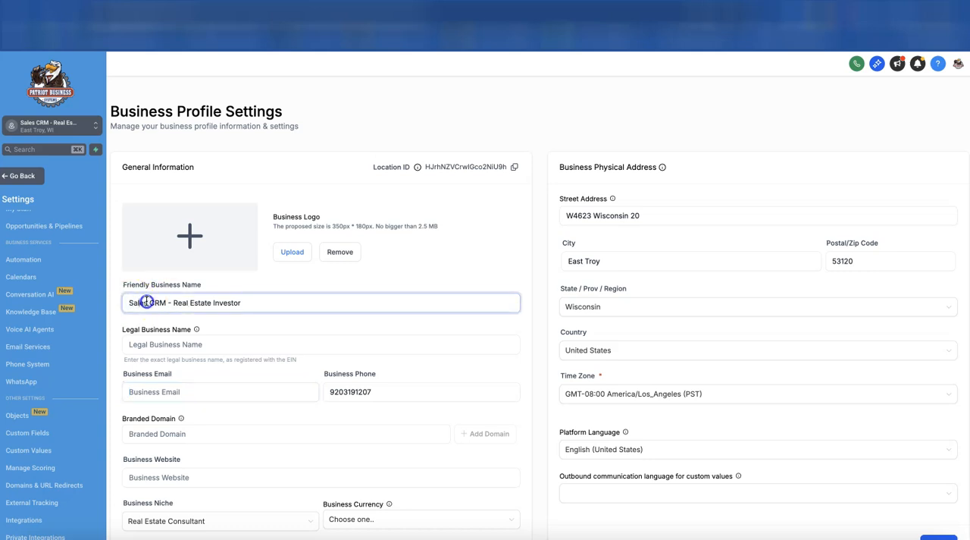
triple_click(213, 303)
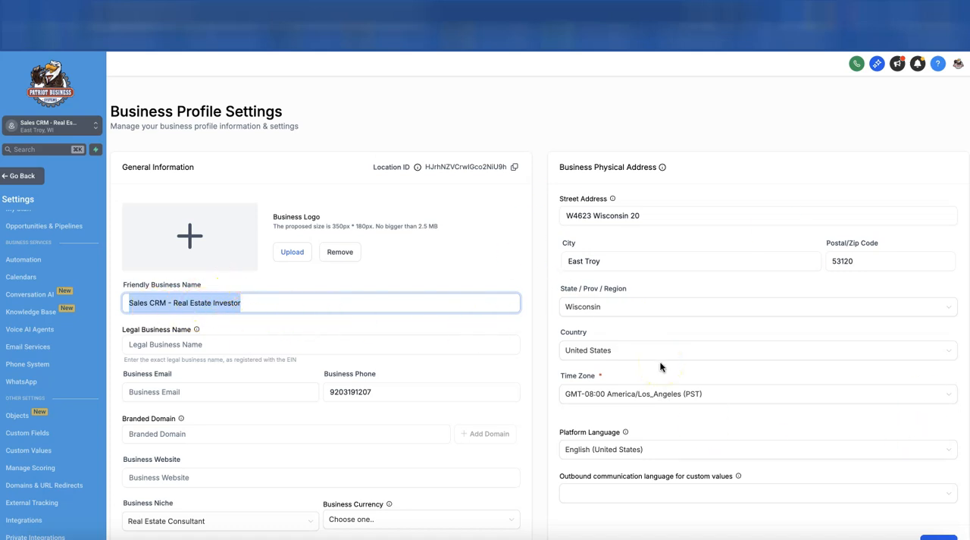
Examine the business profile's time zone, business niche, business information and authorized representative fields
left_click(607, 395)
scroll(611, 417, "down", 3)
scroll(608, 427, "down", 3)
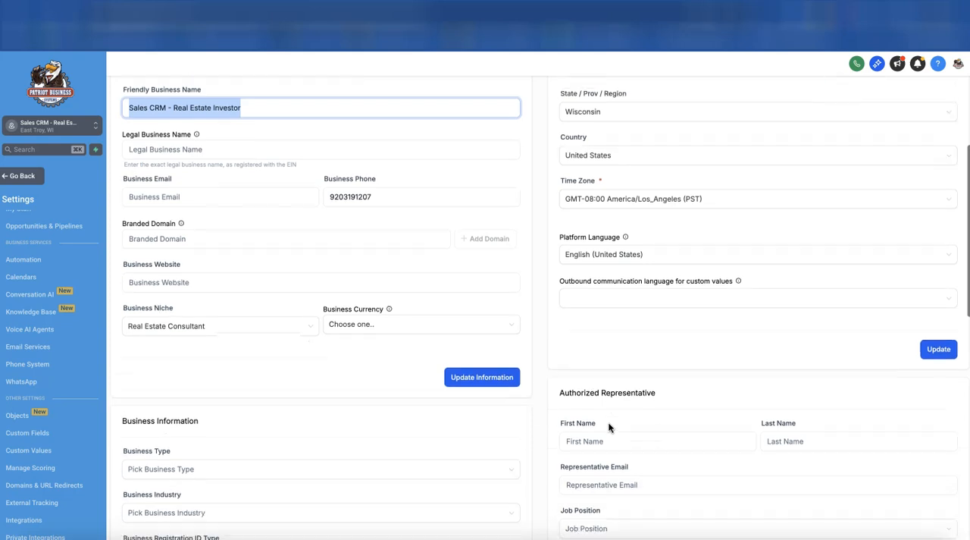
scroll(609, 427, "down", 1)
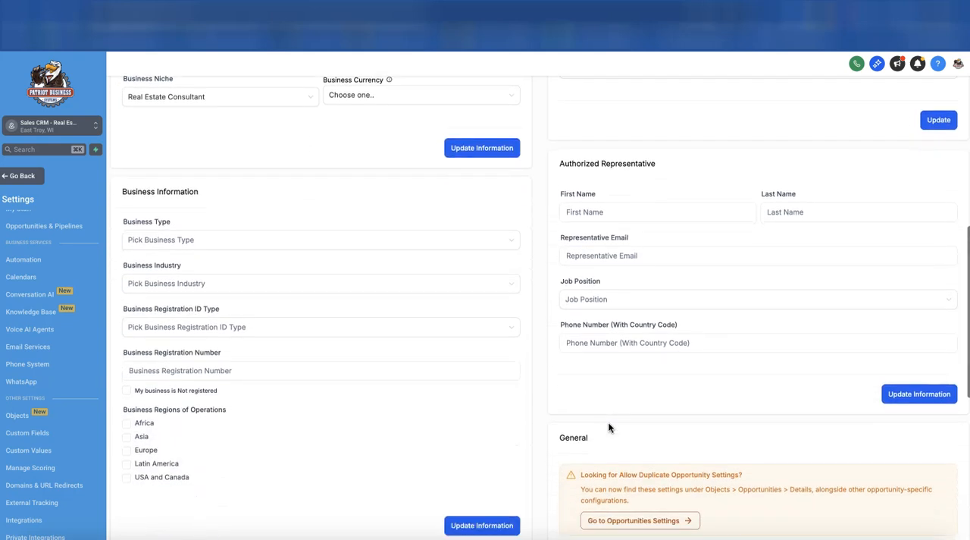
scroll(608, 428, "up", 4)
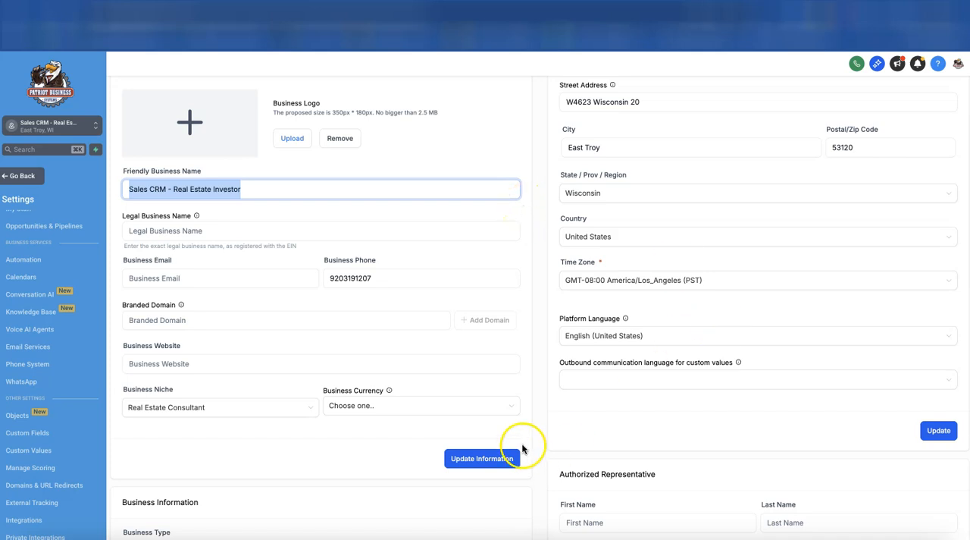
left_click(271, 413)
scroll(274, 420, "down", 2)
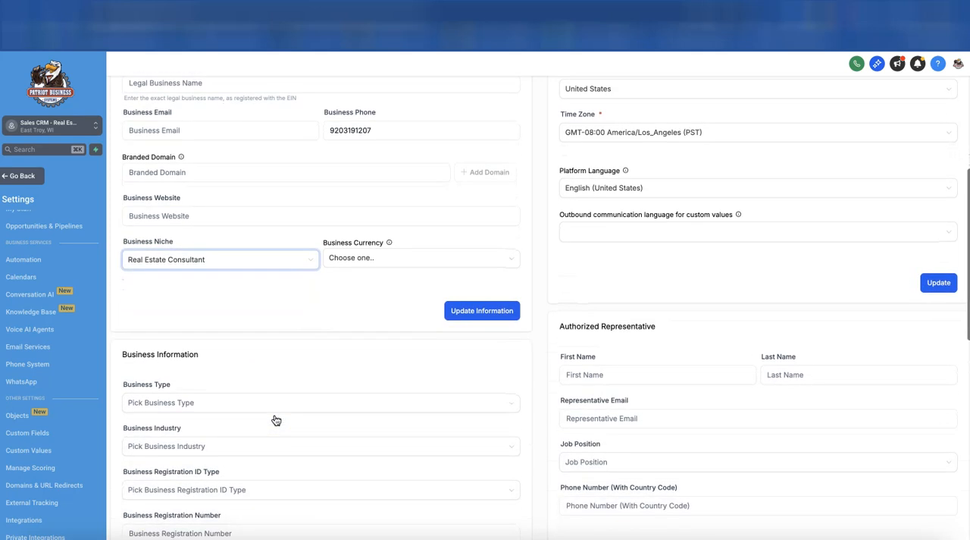
left_click(177, 378)
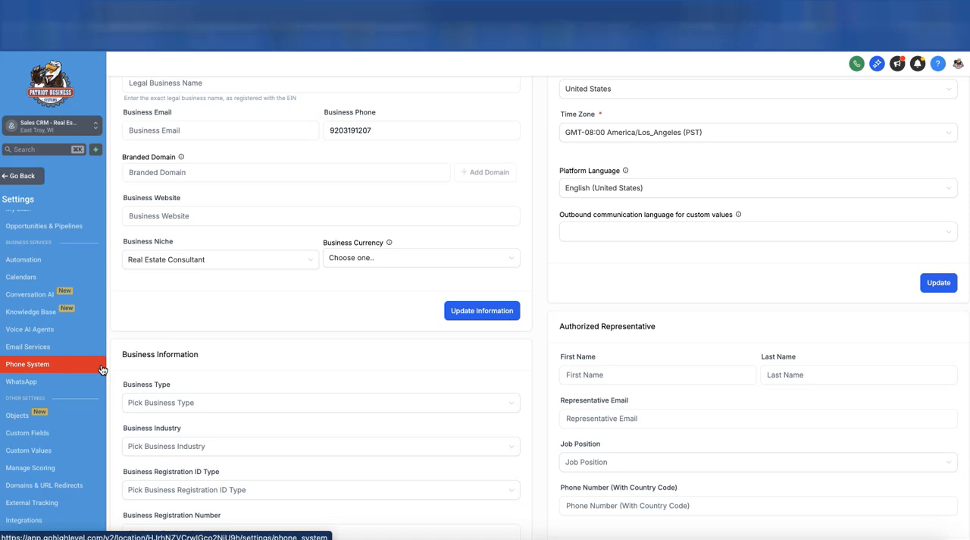
Open the My Staff settings page with the account's user list
scroll(102, 369, "up", 2)
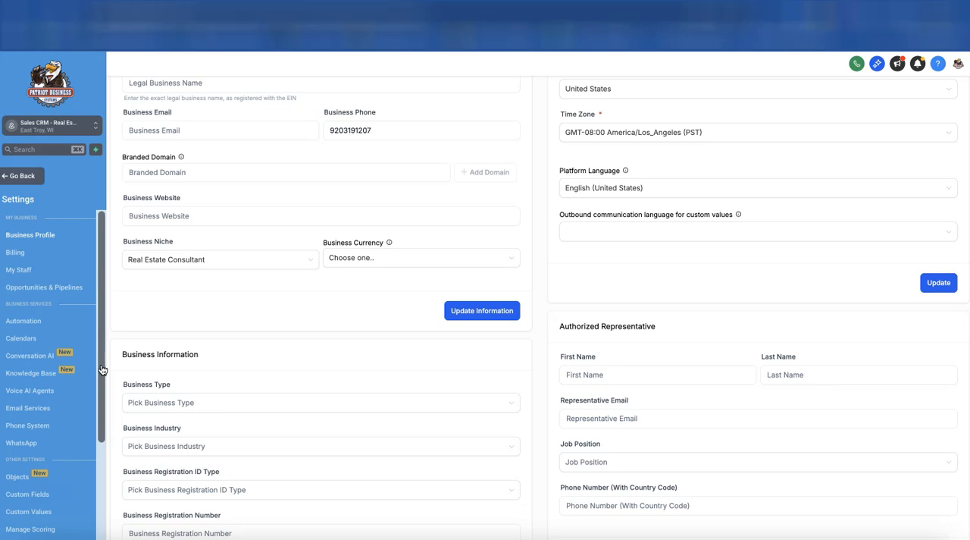
left_click(19, 272)
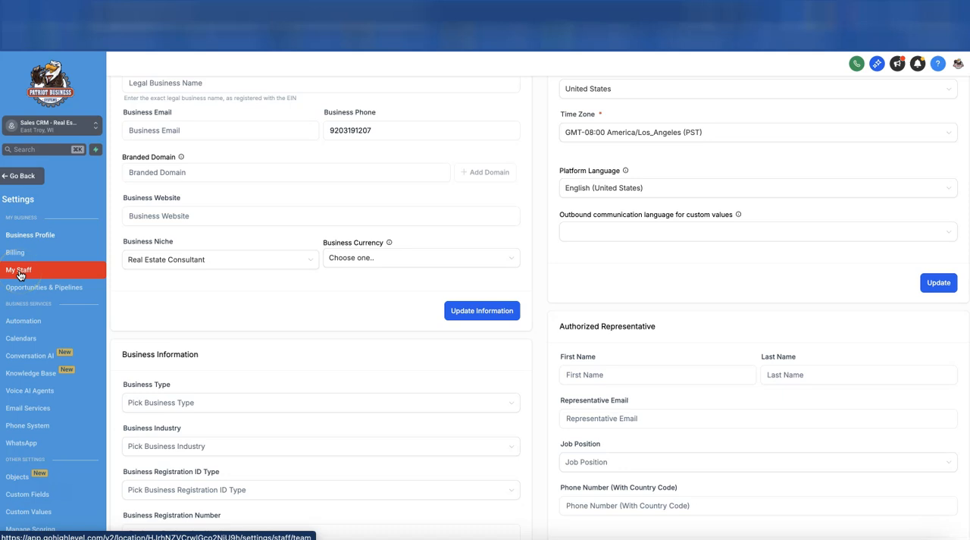
left_click(22, 273)
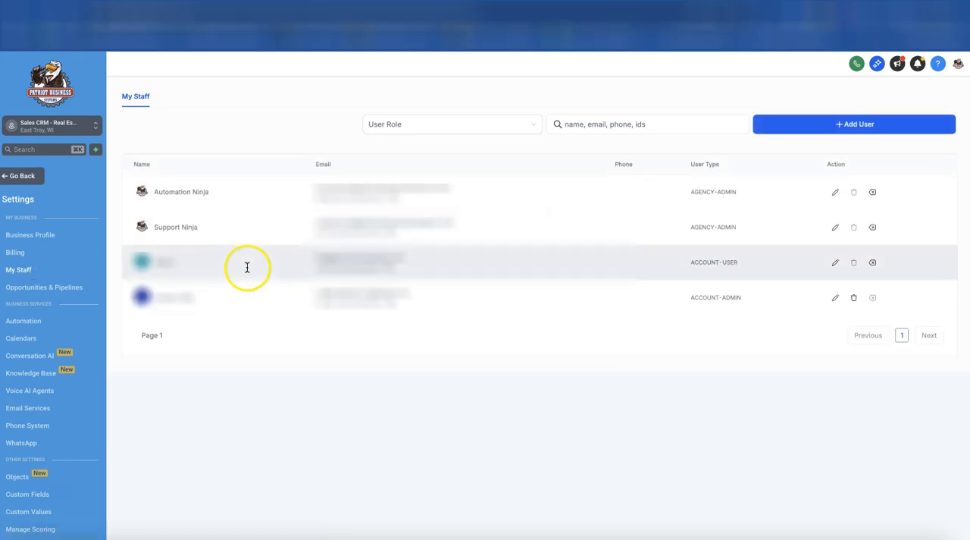
Start adding a new staff user and expand the advanced settings to reveal the password field
left_click(828, 125)
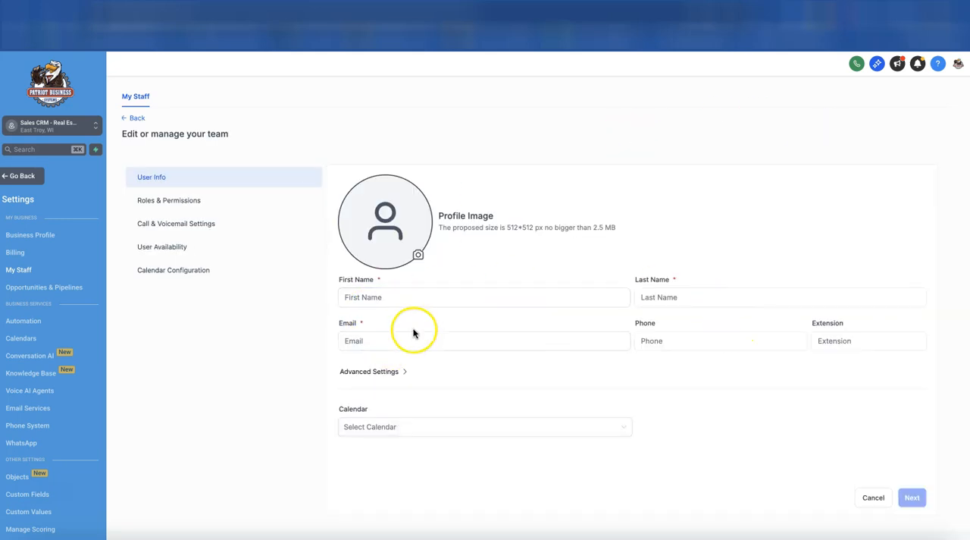
left_click(378, 371)
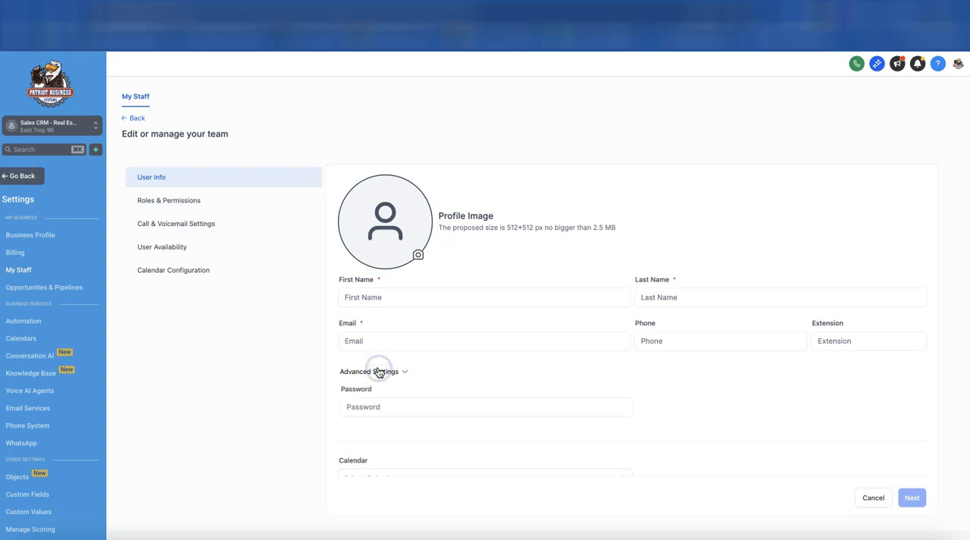
left_click(382, 407)
scroll(381, 407, "down", 2)
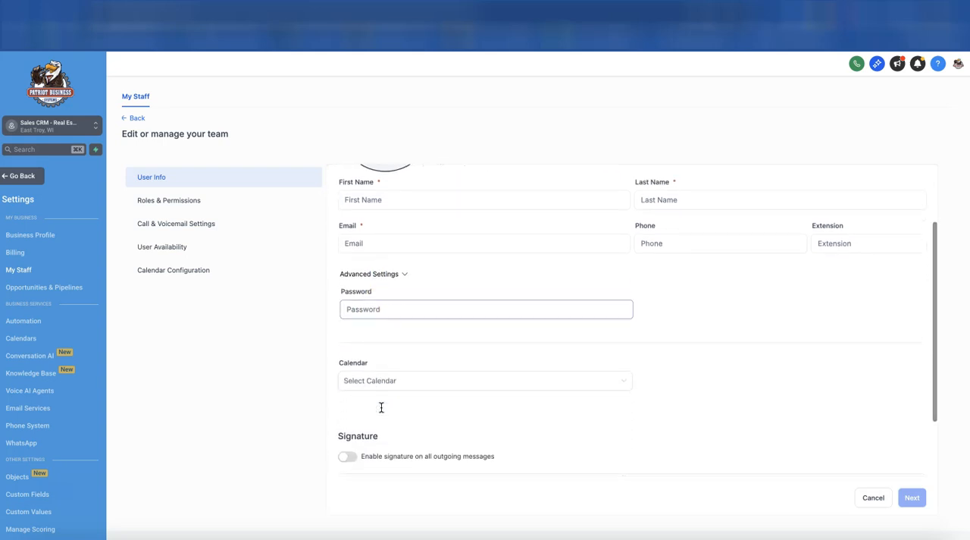
left_click(307, 232)
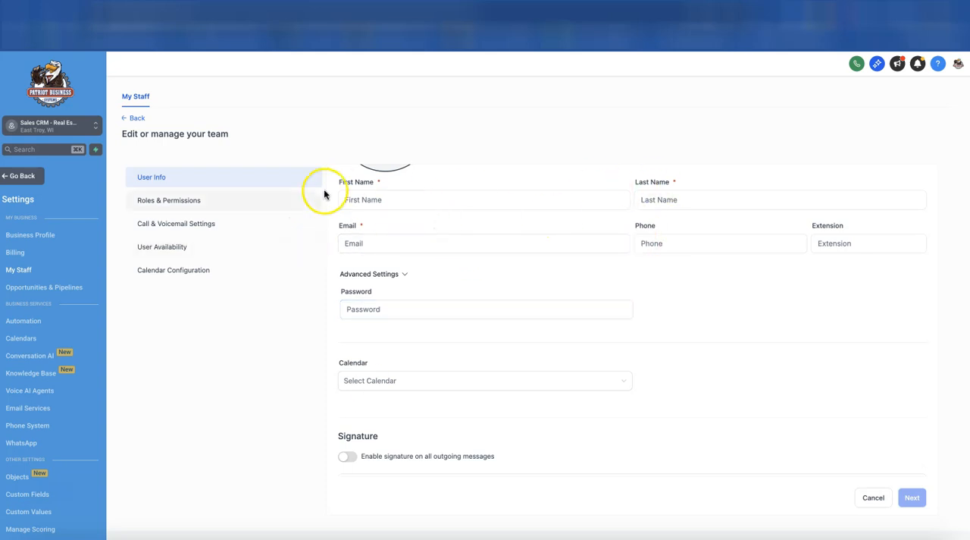
Open the new user's roles and permissions and examine all permission categories from AI Agents to WordPress
left_click(212, 200)
scroll(415, 260, "up", 2)
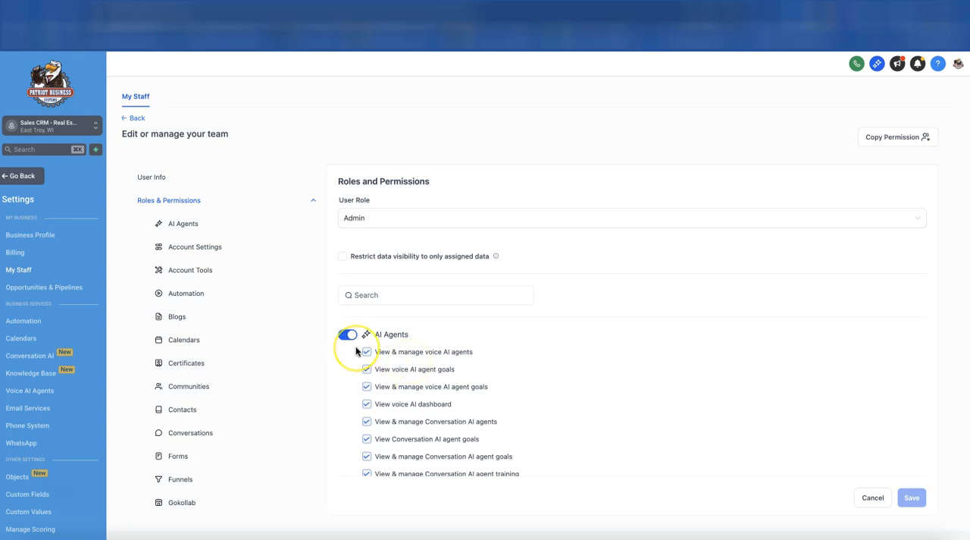
scroll(355, 348, "down", 2)
scroll(356, 350, "down", 3)
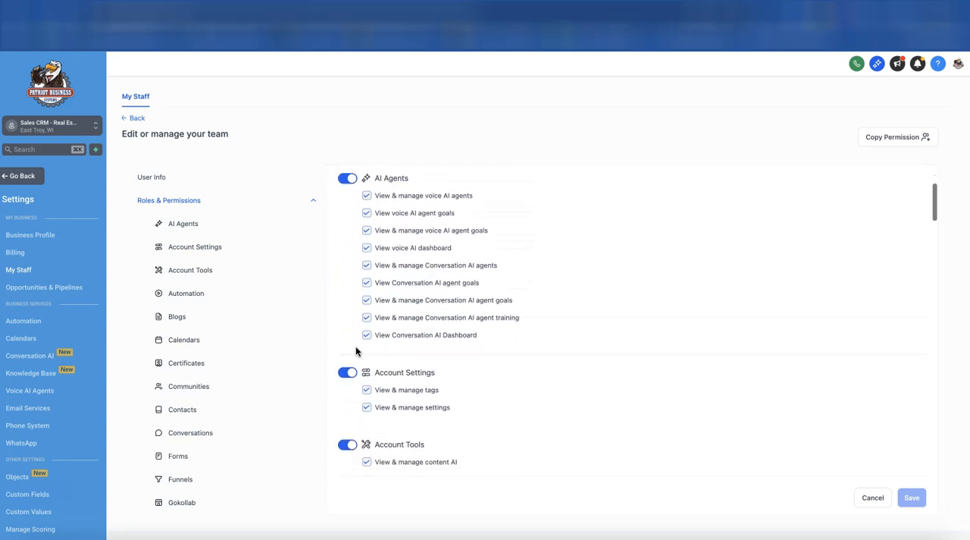
scroll(356, 345, "down", 6)
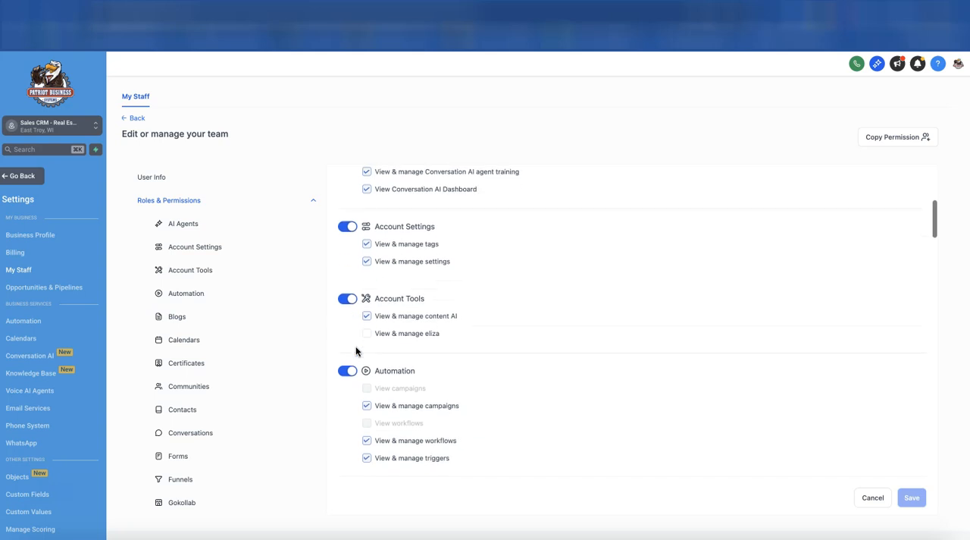
scroll(355, 348, "down", 5)
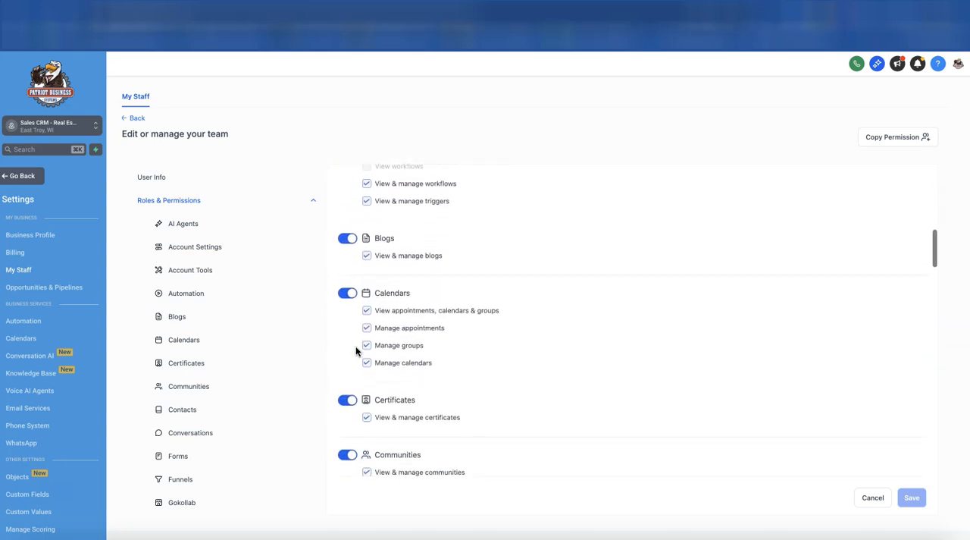
scroll(355, 347, "down", 8)
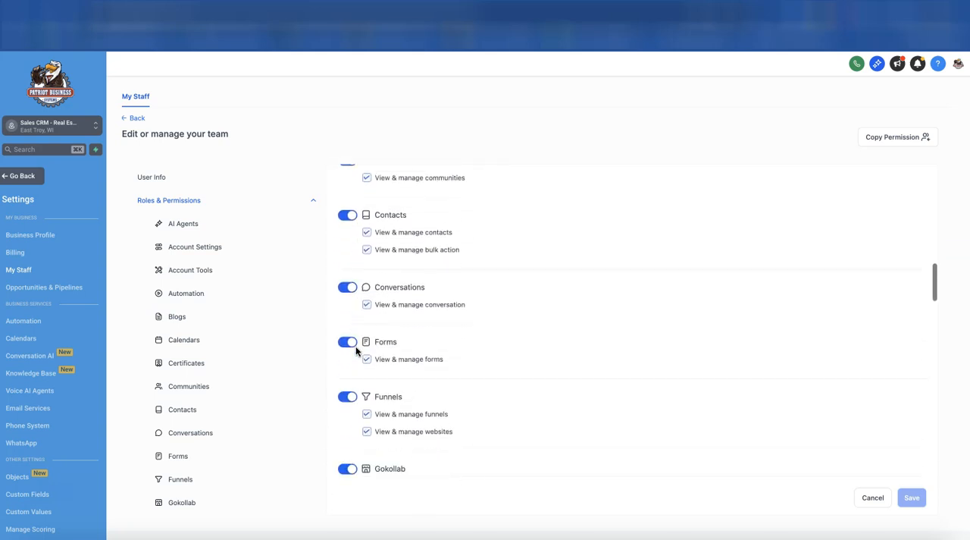
scroll(355, 349, "down", 7)
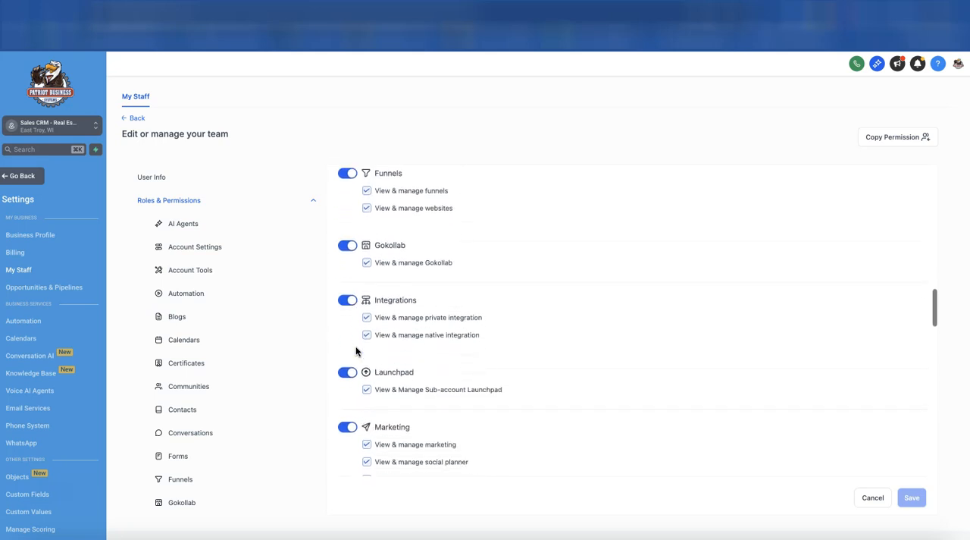
scroll(355, 349, "down", 8)
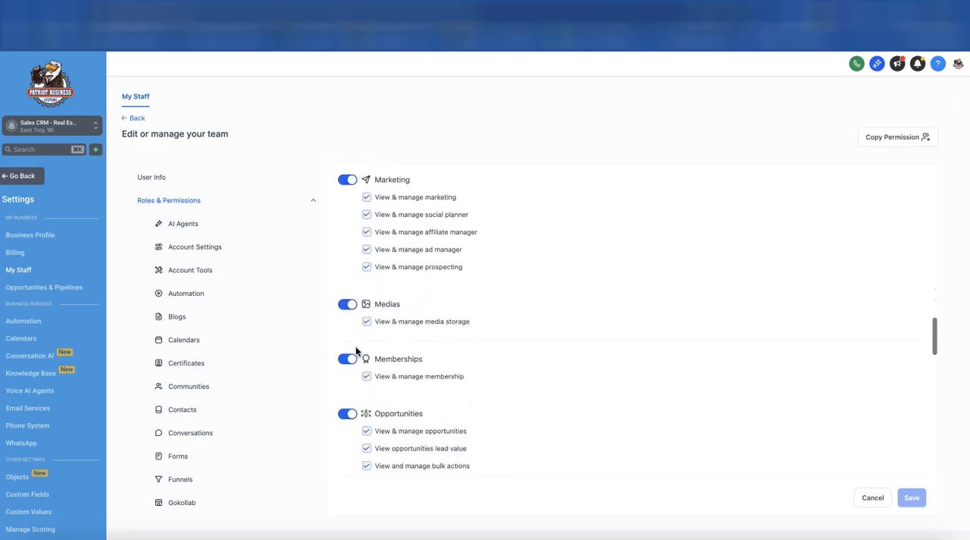
scroll(356, 350, "down", 8)
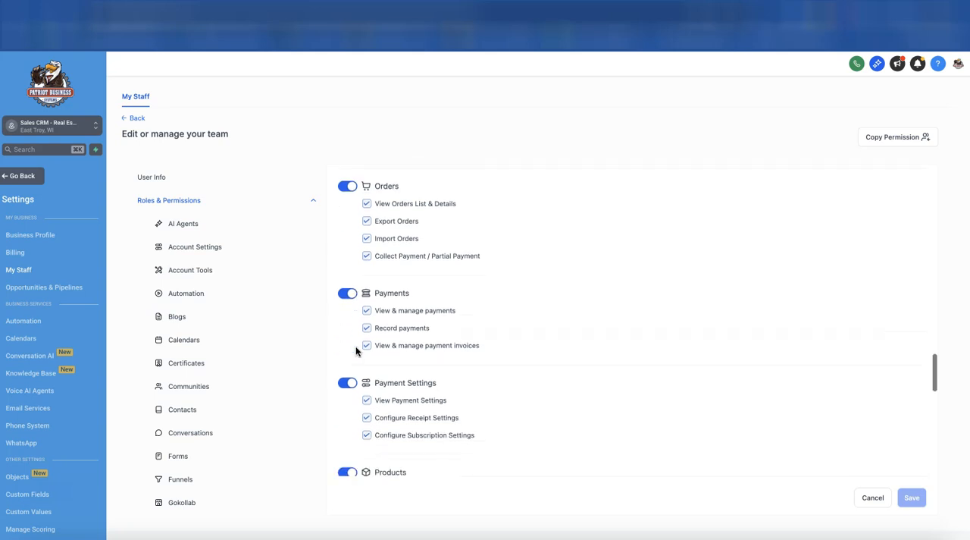
scroll(356, 349, "down", 9)
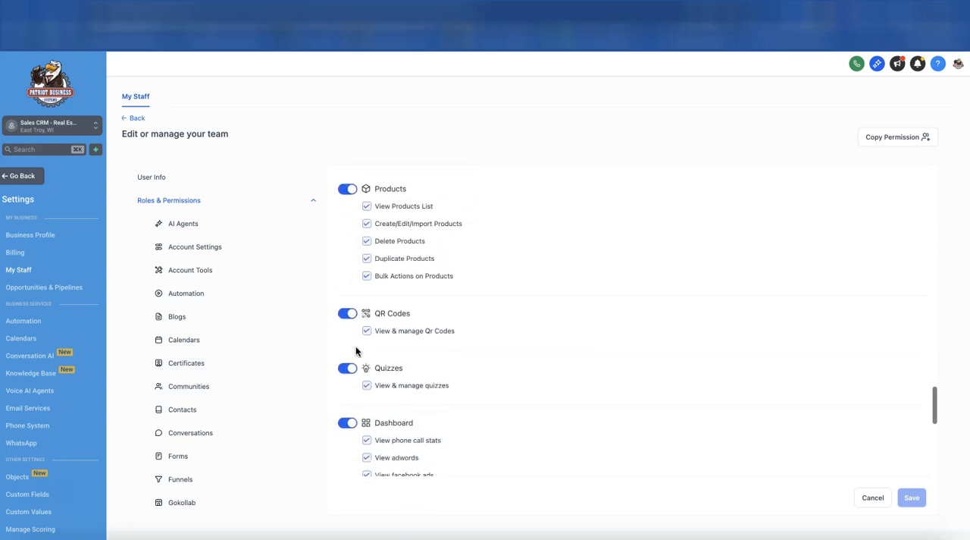
scroll(356, 346, "down", 7)
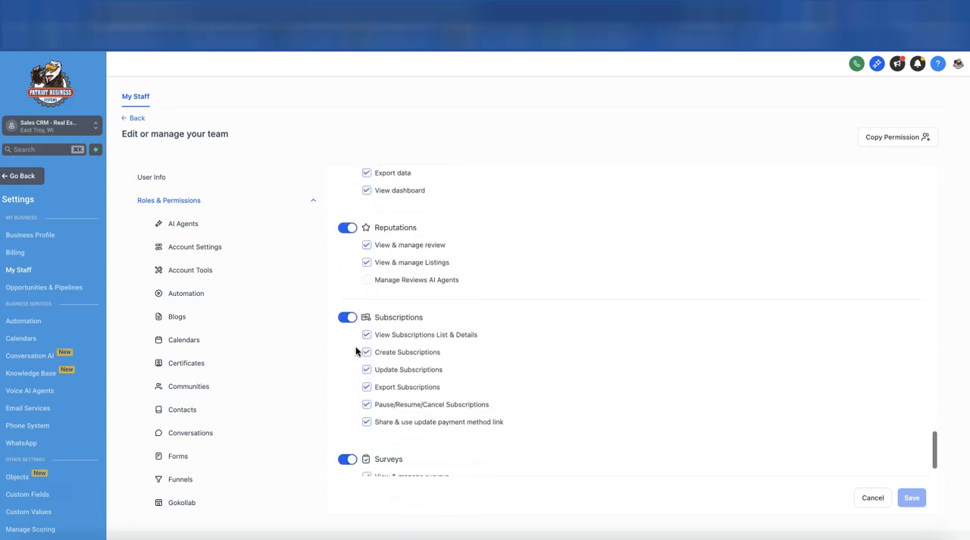
scroll(355, 349, "down", 6)
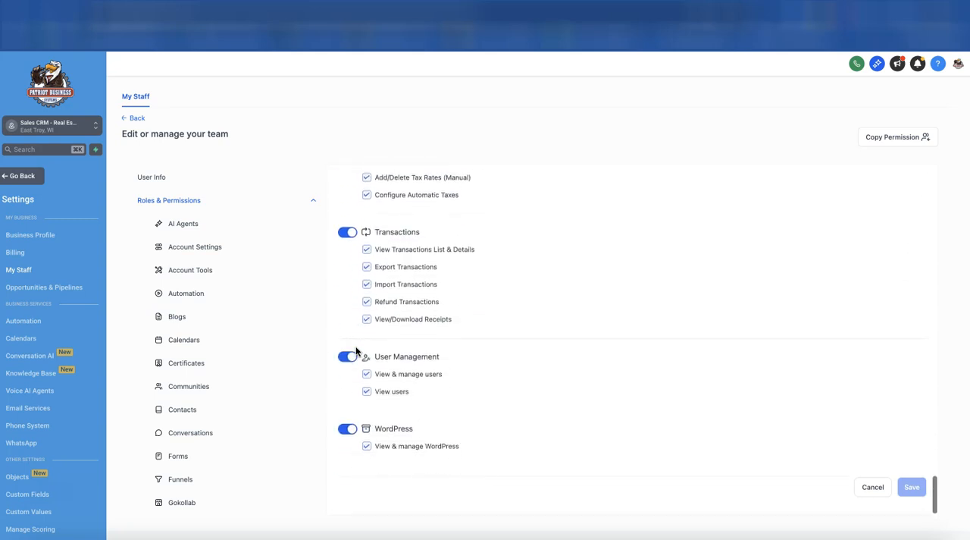
scroll(356, 346, "up", 20)
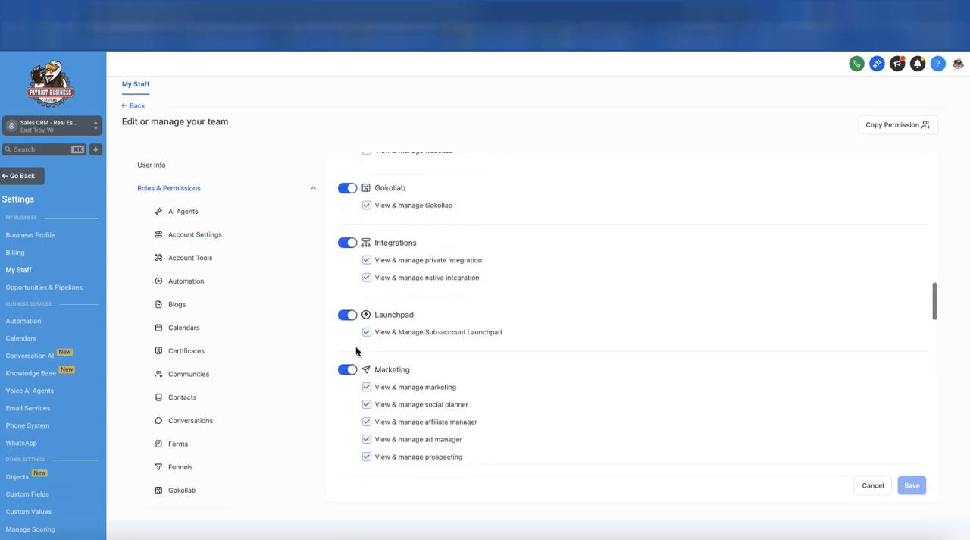
scroll(356, 348, "up", 10)
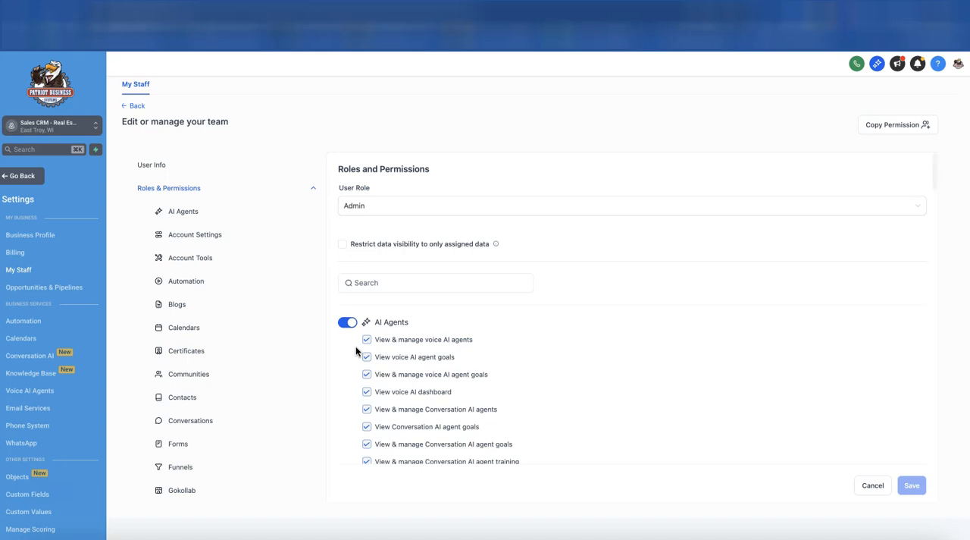
Check which user roles can be assigned to the new user and collapse the list of permission categories
left_click(414, 205)
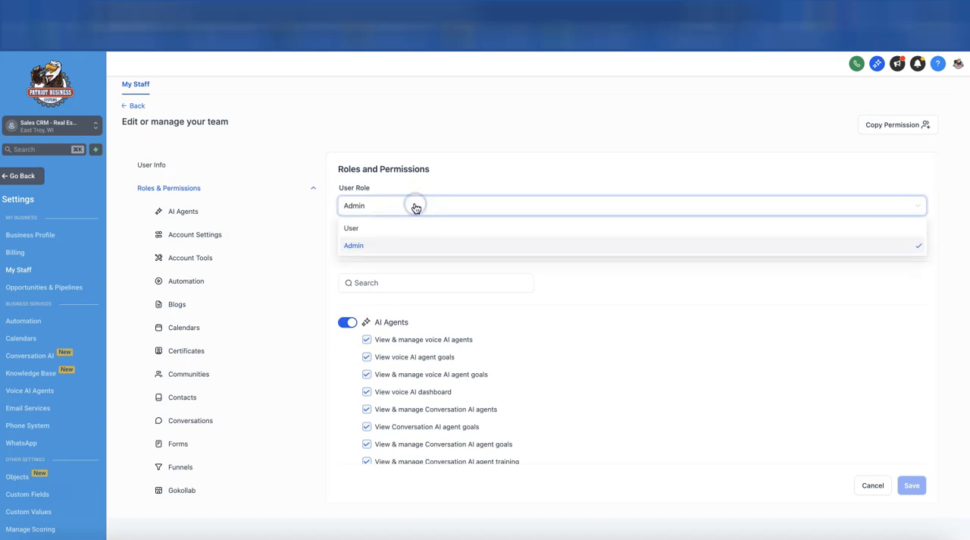
left_click(379, 187)
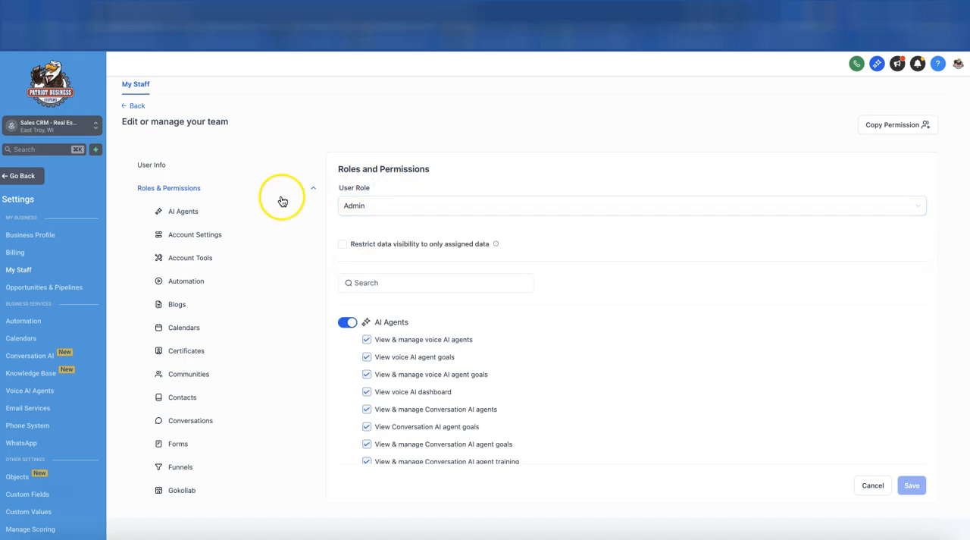
left_click(296, 191)
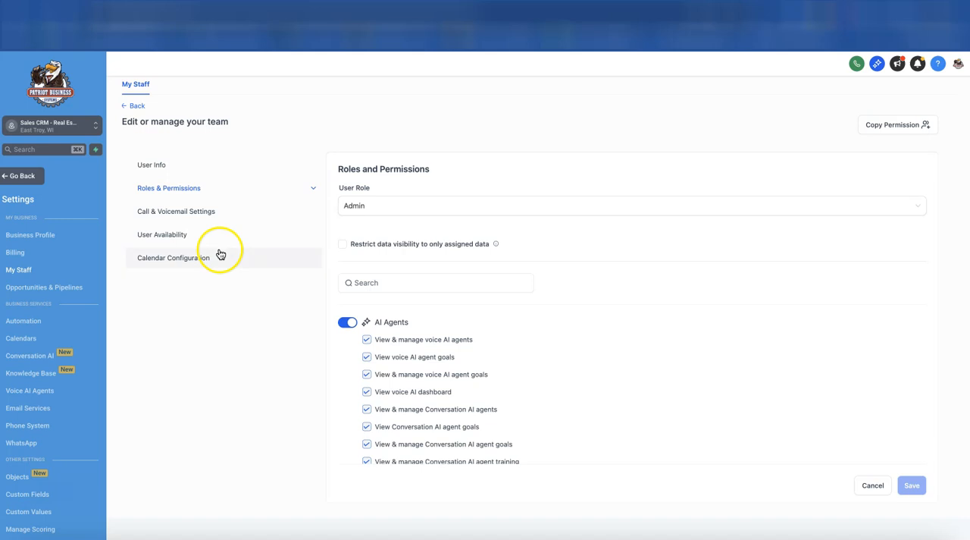
Examine the new user's call and voicemail settings, including the call forwarding options, and check the user availability schedules
left_click(219, 216)
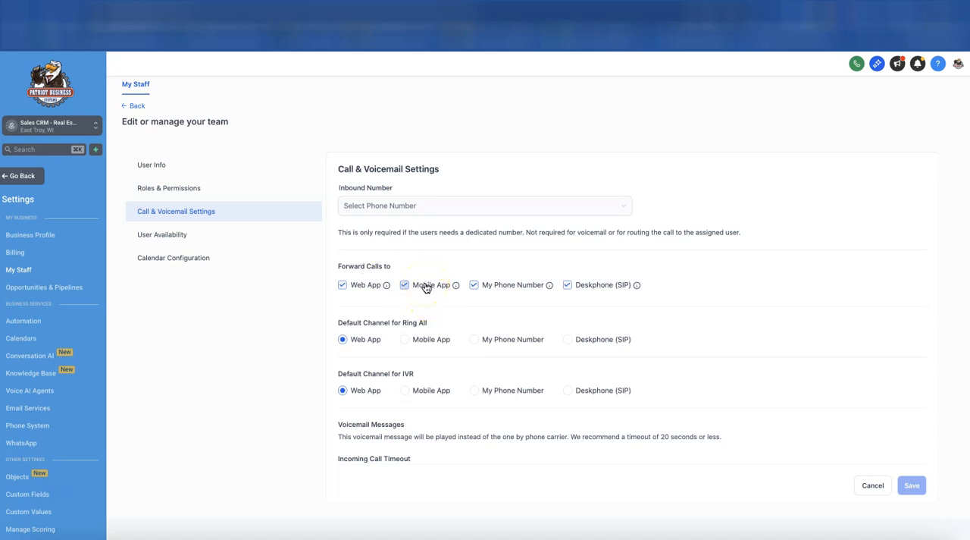
left_click(509, 288)
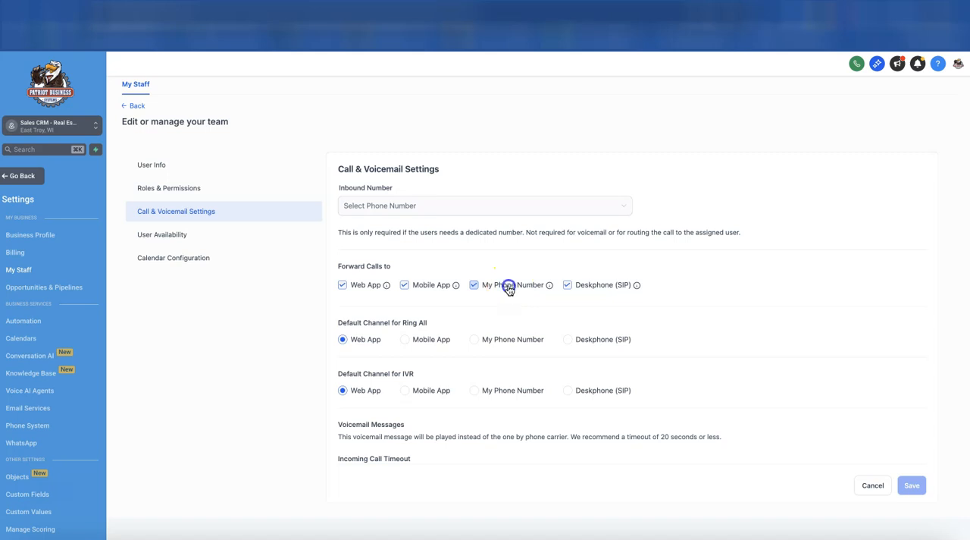
left_click(573, 285)
left_click(288, 238)
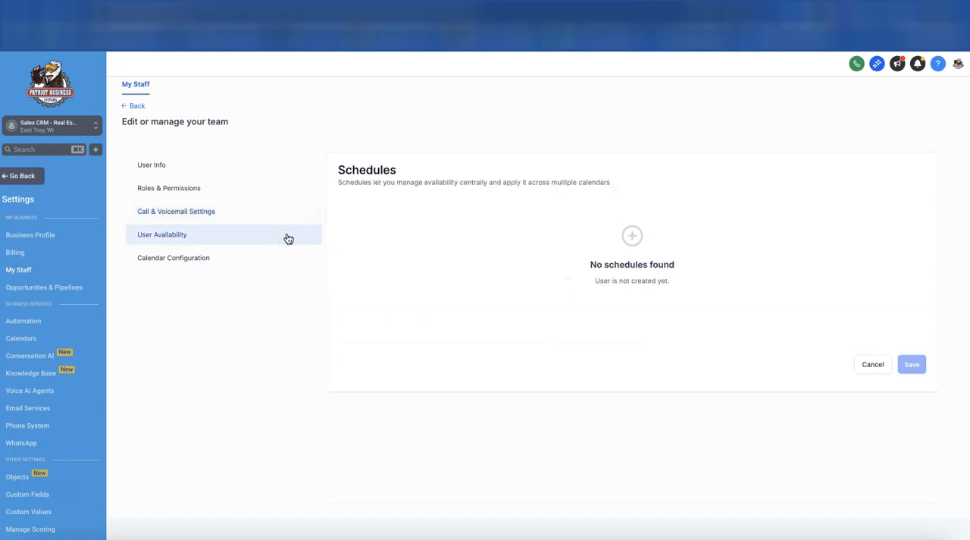
Return to the new user's basic information and expand the advanced settings to check the password field
left_click(157, 168)
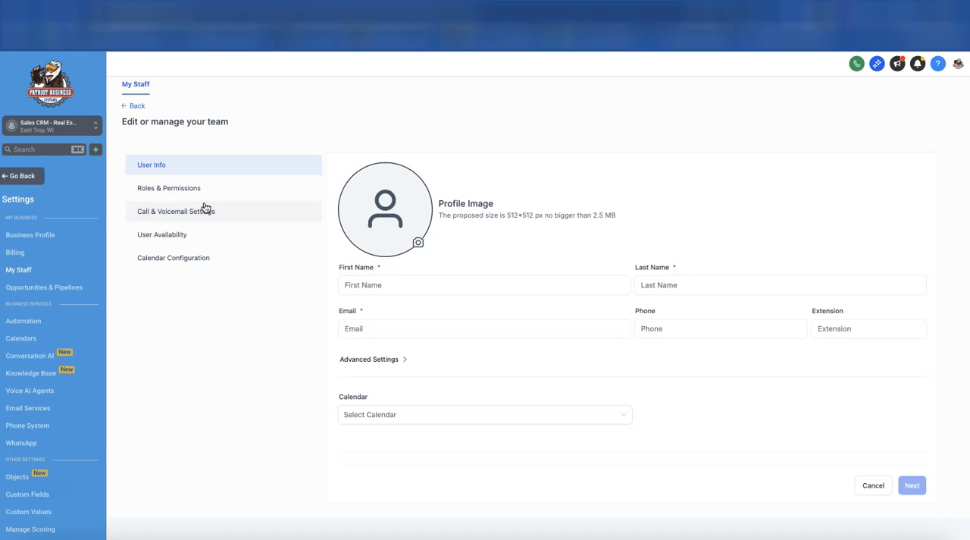
left_click(395, 360)
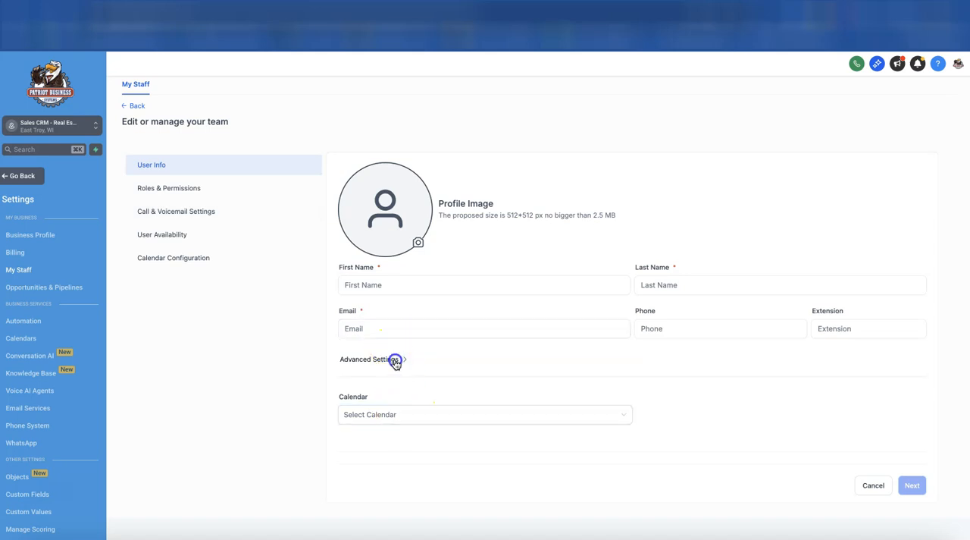
left_click(379, 391)
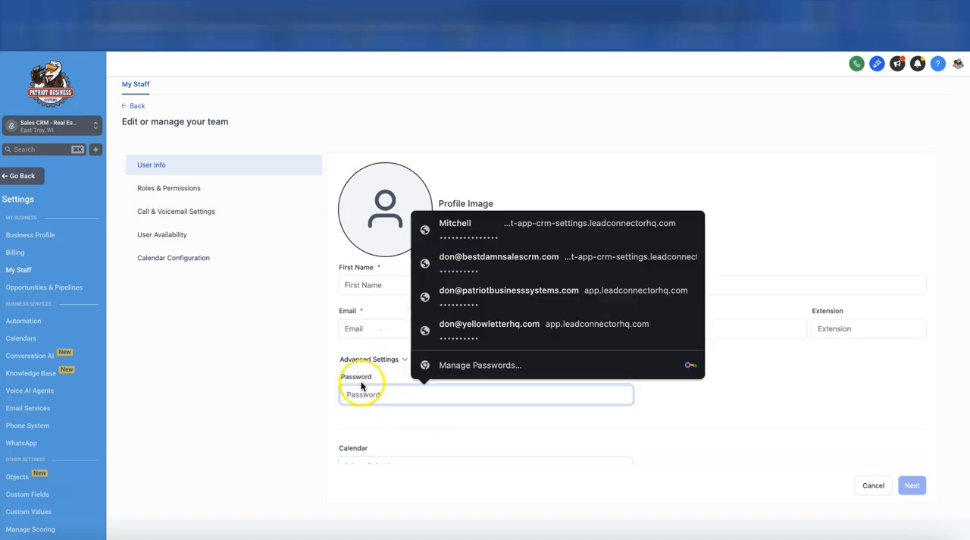
left_click(356, 369)
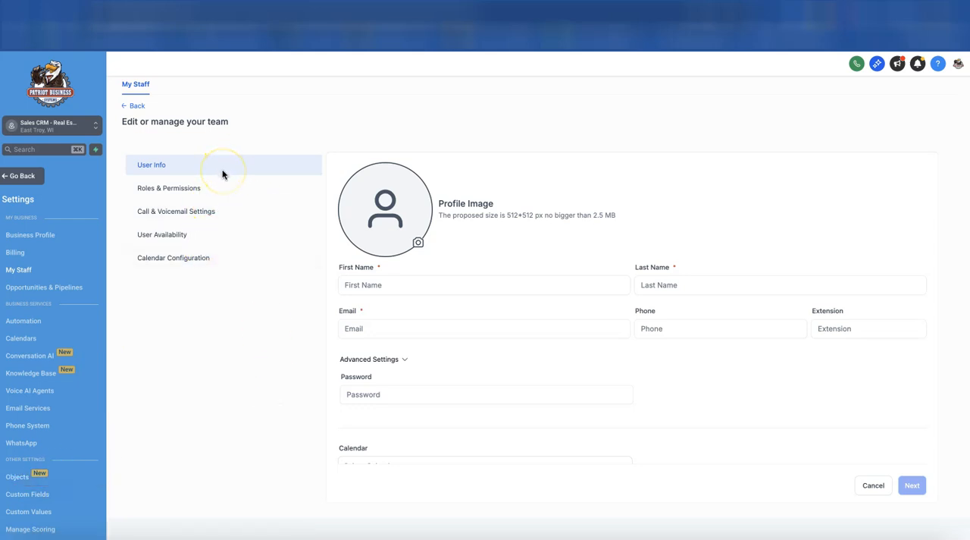
Check the new user's availability and calendar configuration, and return to the staff list without saving
left_click(153, 233)
left_click(157, 259)
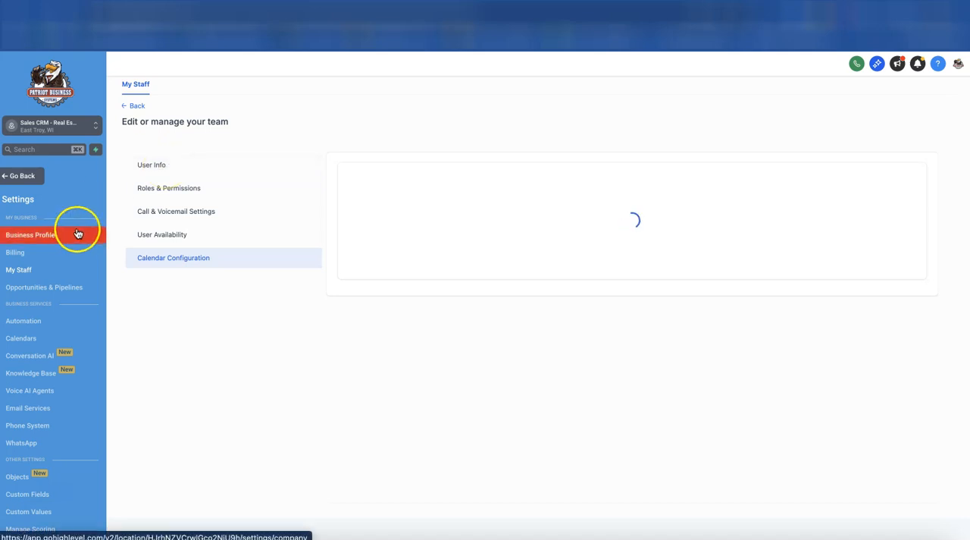
left_click(127, 106)
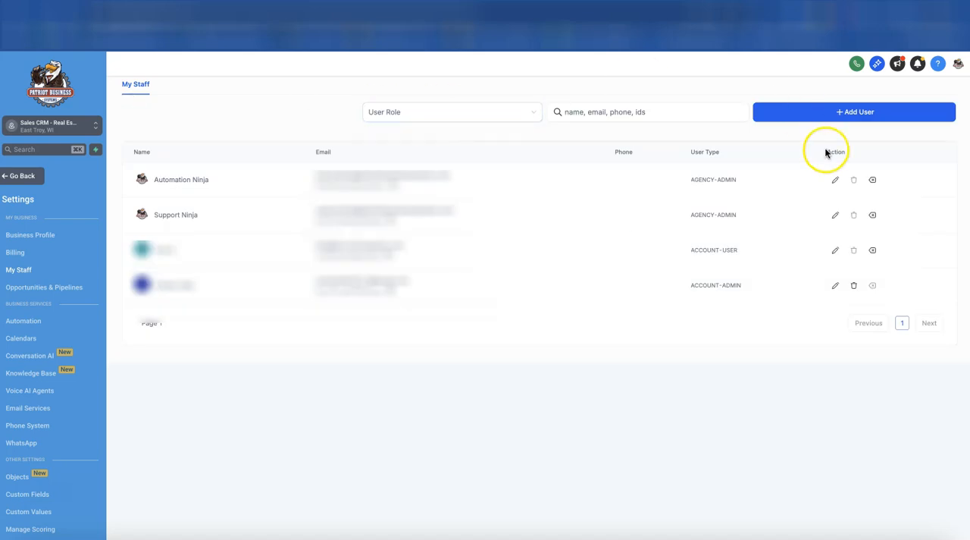
Open the first listed agency admin for editing and display that user's notification settings
left_click(836, 178)
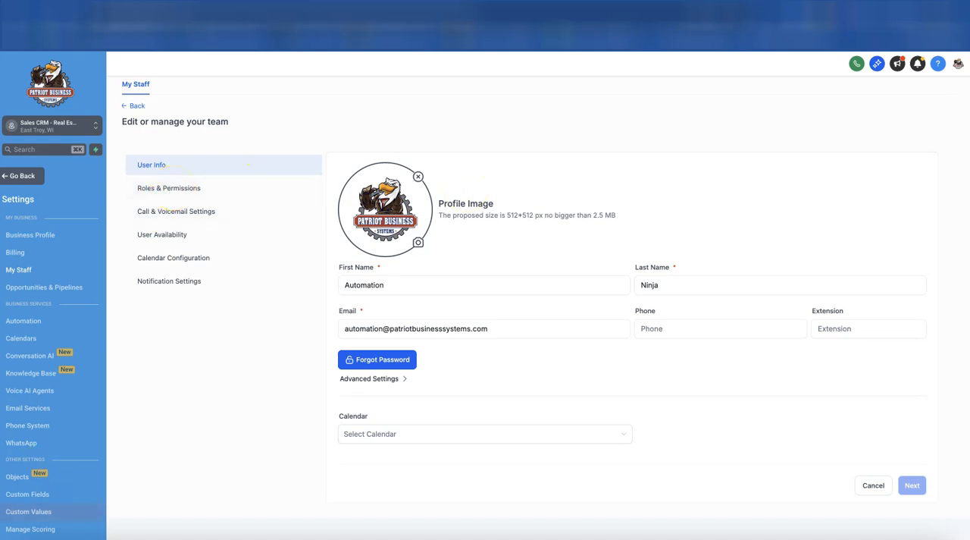
left_click(178, 282)
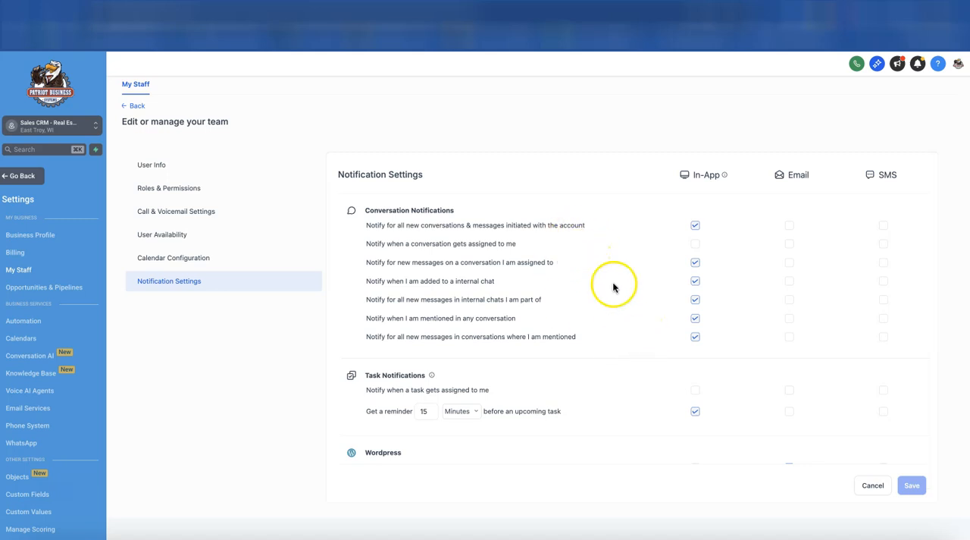
Set the reminder before an upcoming task to 5 minutes and look through the remaining notification options
left_click(433, 415)
left_click(432, 410)
key("BackSpace")
type("0")
type("5")
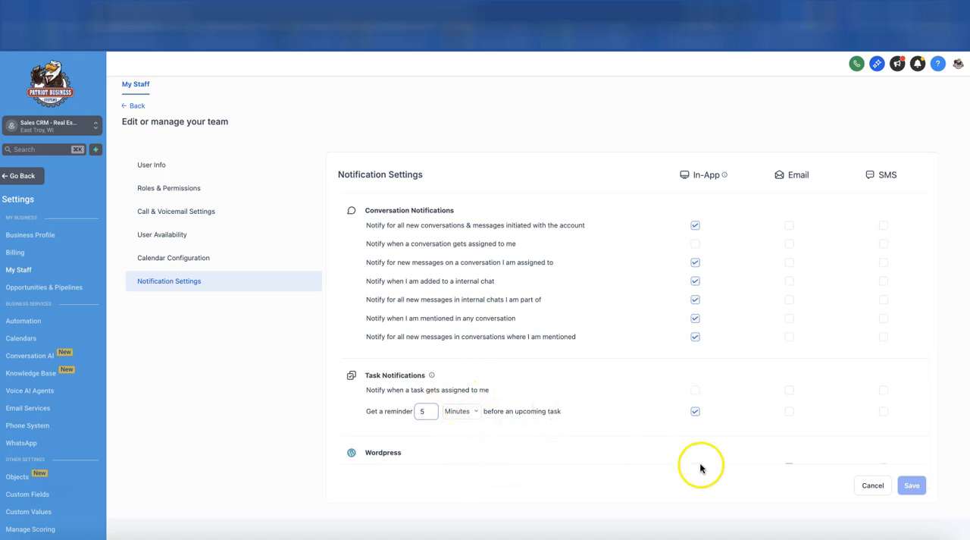
scroll(533, 382, "down", 5)
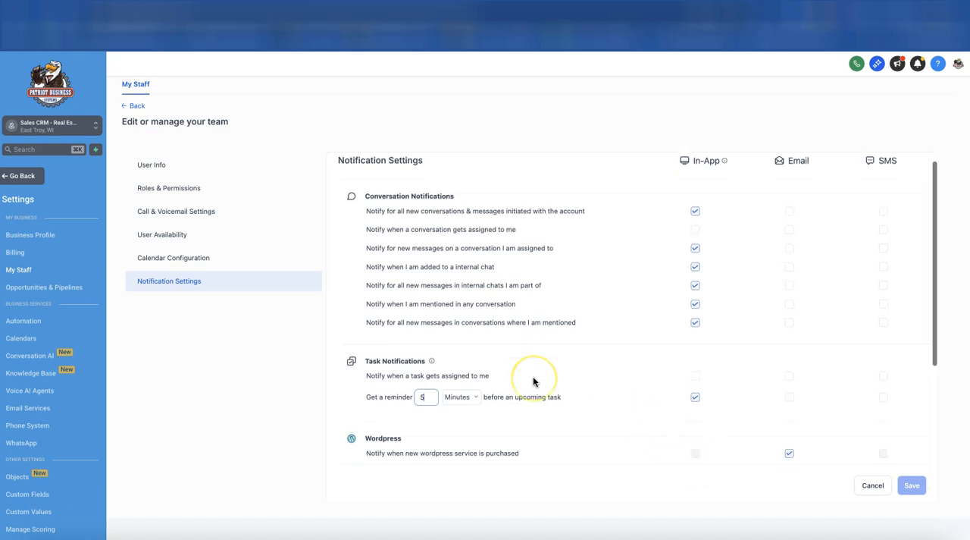
scroll(533, 381, "up", 3)
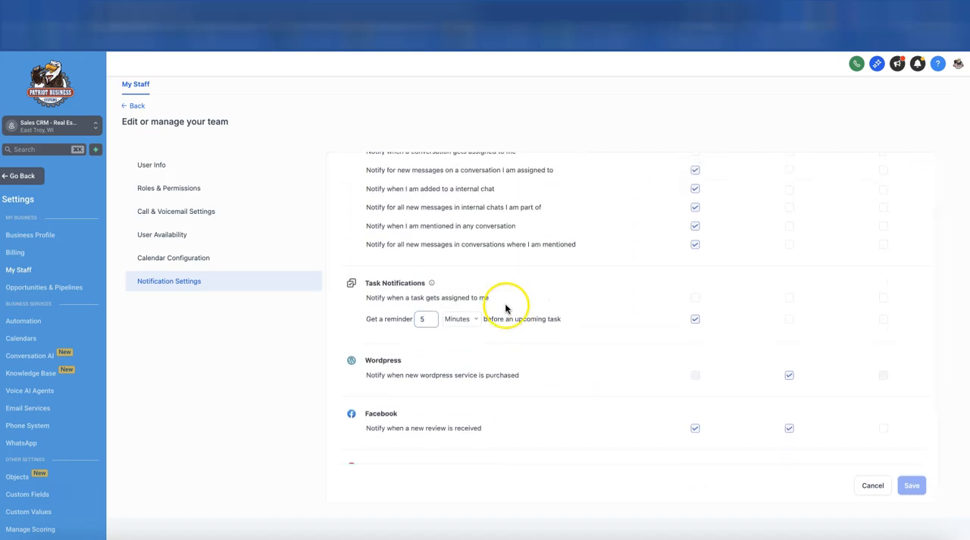